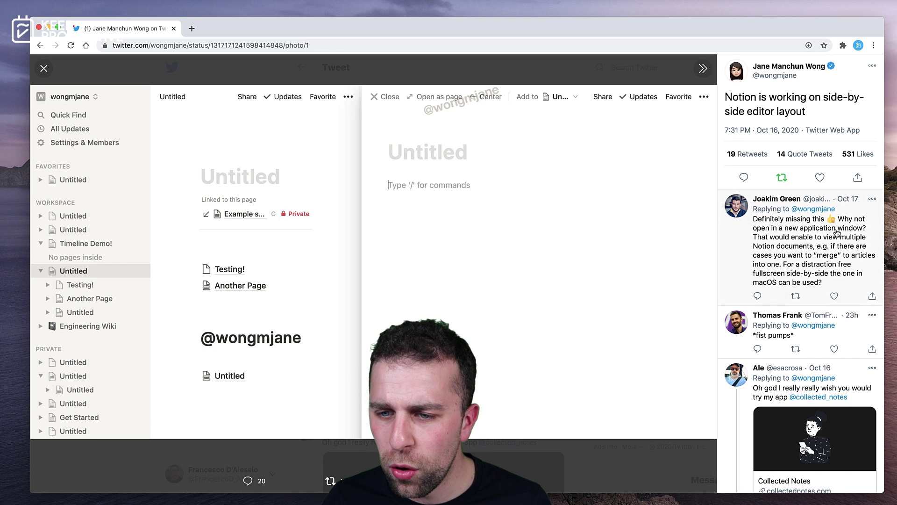
{"action": "scroll", "coordinate": [824, 304], "scroll_direction": "down", "scroll_amount": 3}
{"action": "scroll", "coordinate": [824, 298], "scroll_direction": "down", "scroll_amount": 2}
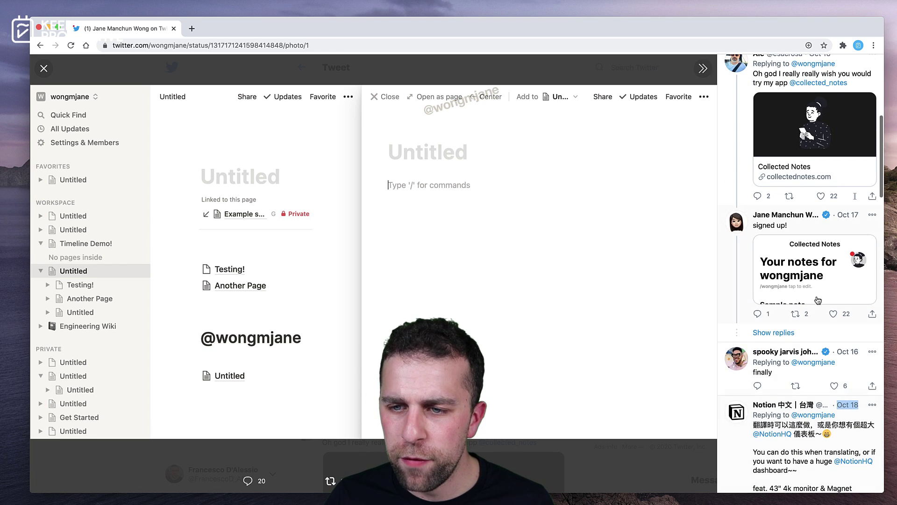
{"action": "scroll", "coordinate": [818, 287], "scroll_direction": "down", "scroll_amount": 3}
{"action": "scroll", "coordinate": [818, 287], "scroll_direction": "down", "scroll_amount": 1}
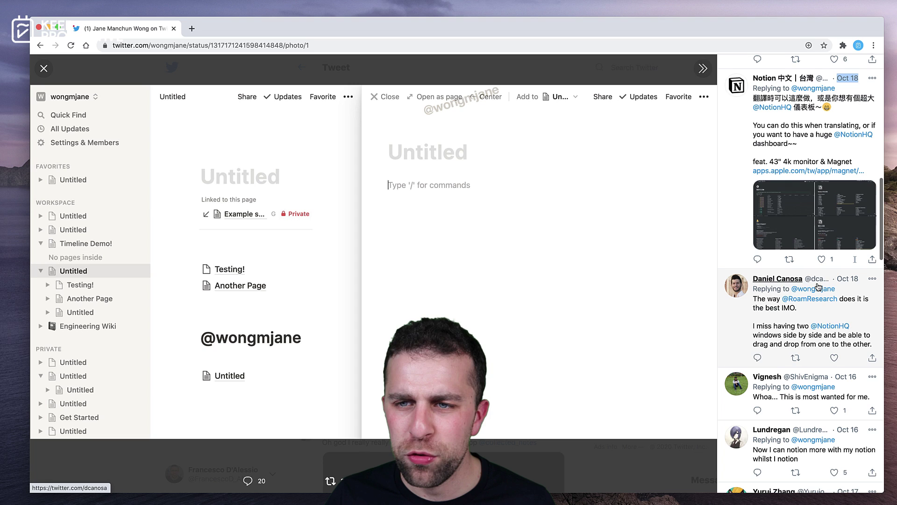
{"action": "scroll", "coordinate": [790, 283], "scroll_direction": "down", "scroll_amount": 3}
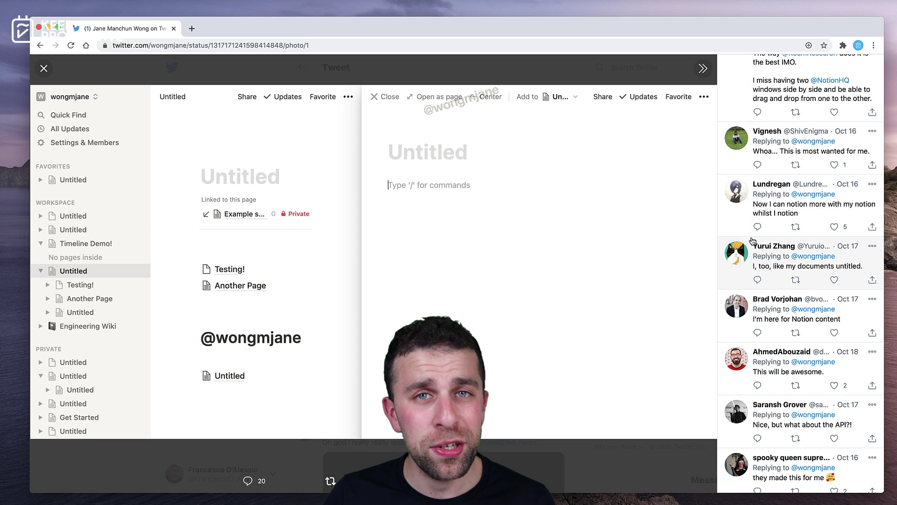